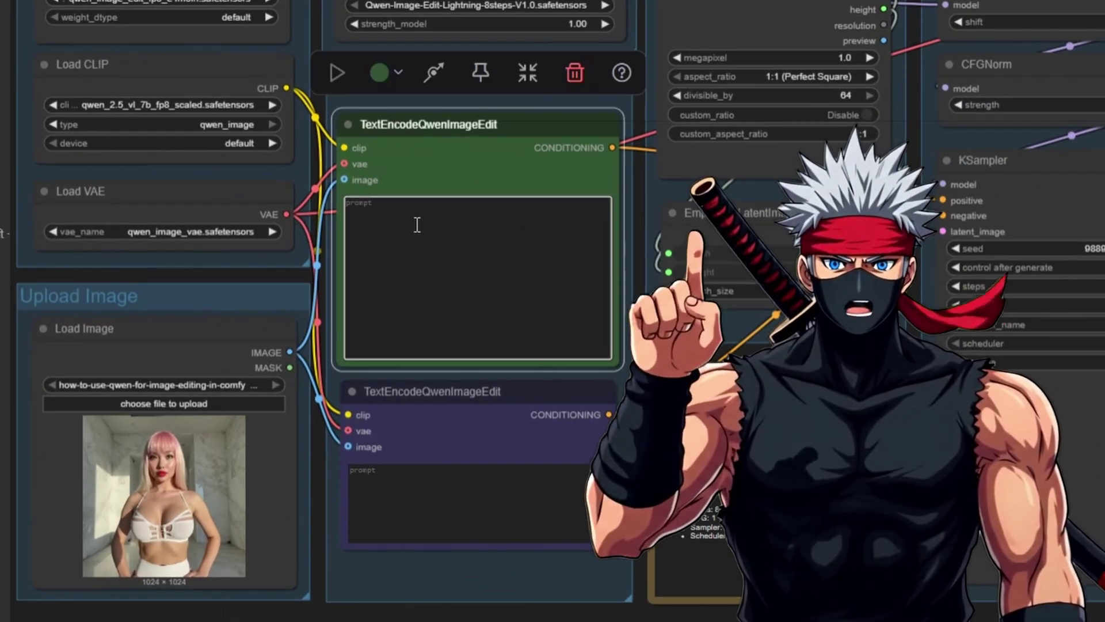
# Paste the full edit instruction into the upper TextEncodeQwenImageEdit prompt and close the run queue.
pyautogui.write('Keep all facial features, eye color, body proportions, pose, outfit, lighting, and background the same. Change hairstyle to a twin-tails updo with pink-blonde gradient color, high on both sides, smooth and slightly curled at the ends. Preserve photorealistic style, soft natural sunlight, and cinematic Vogue-style lighting.')
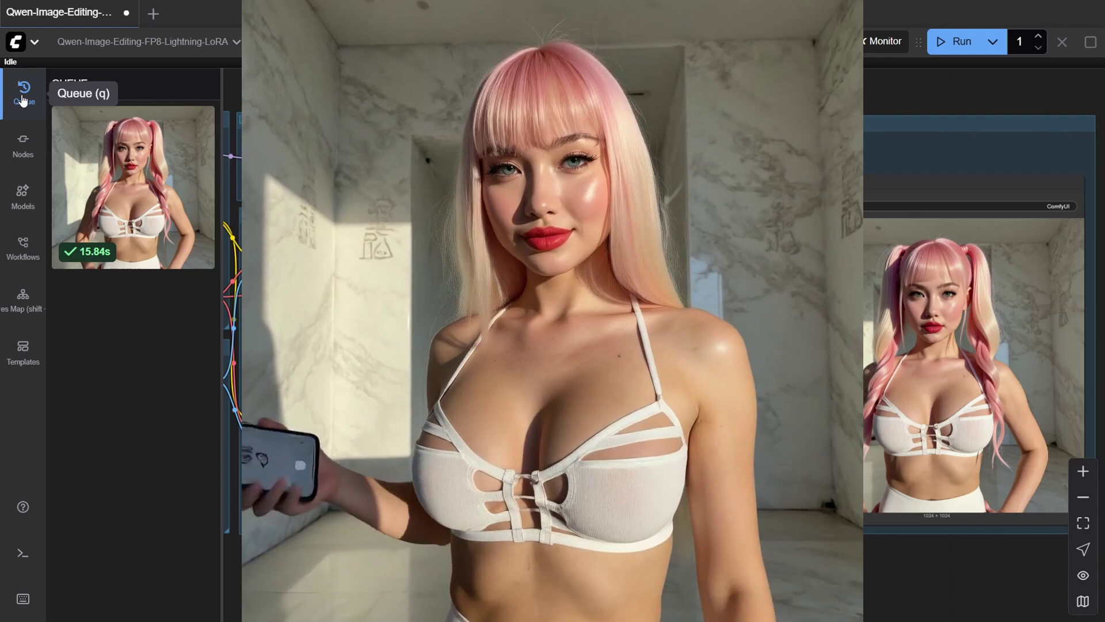
pyautogui.click(23, 98)
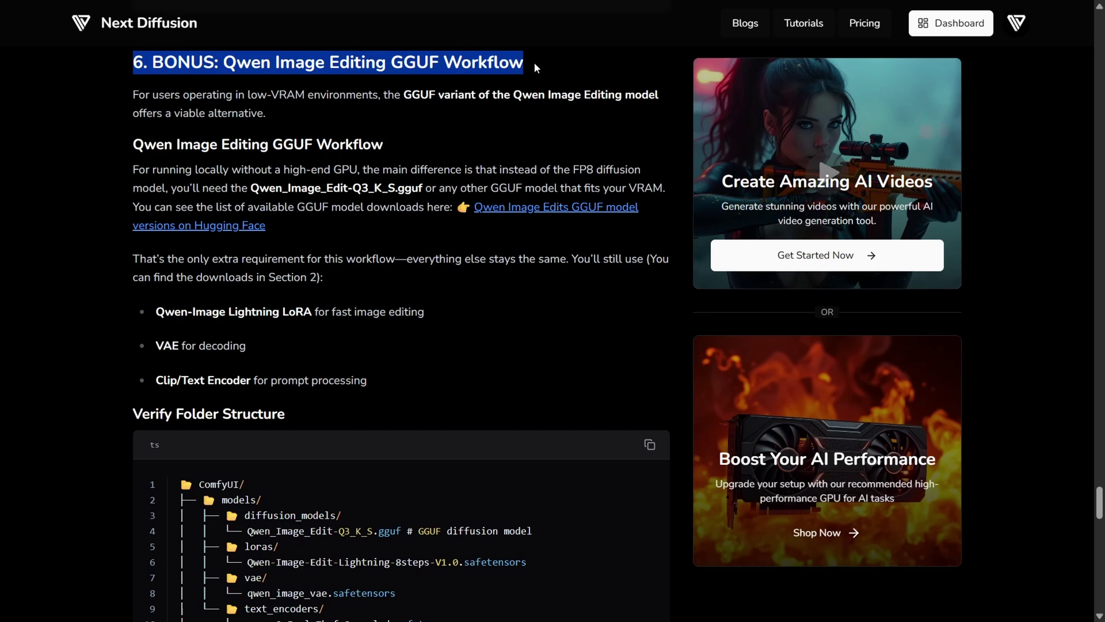
# Scroll the article past the GGUF section and Requirement 3 table to section 3 on loading the FP8 workflow.
pyautogui.click(534, 64)
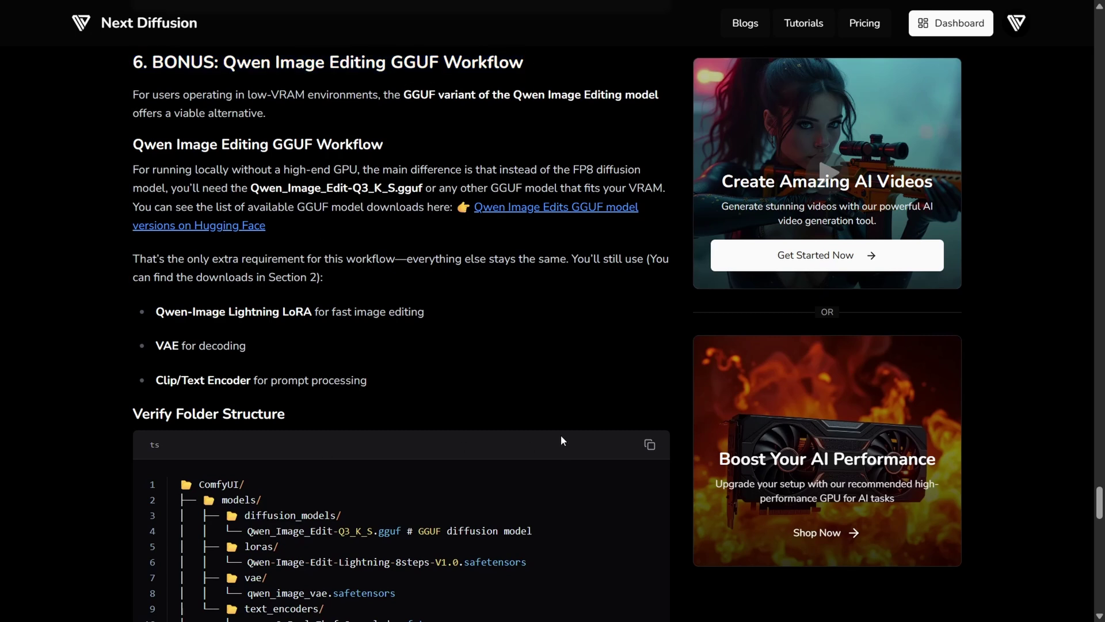
pyautogui.scroll(-7, 611, 416)
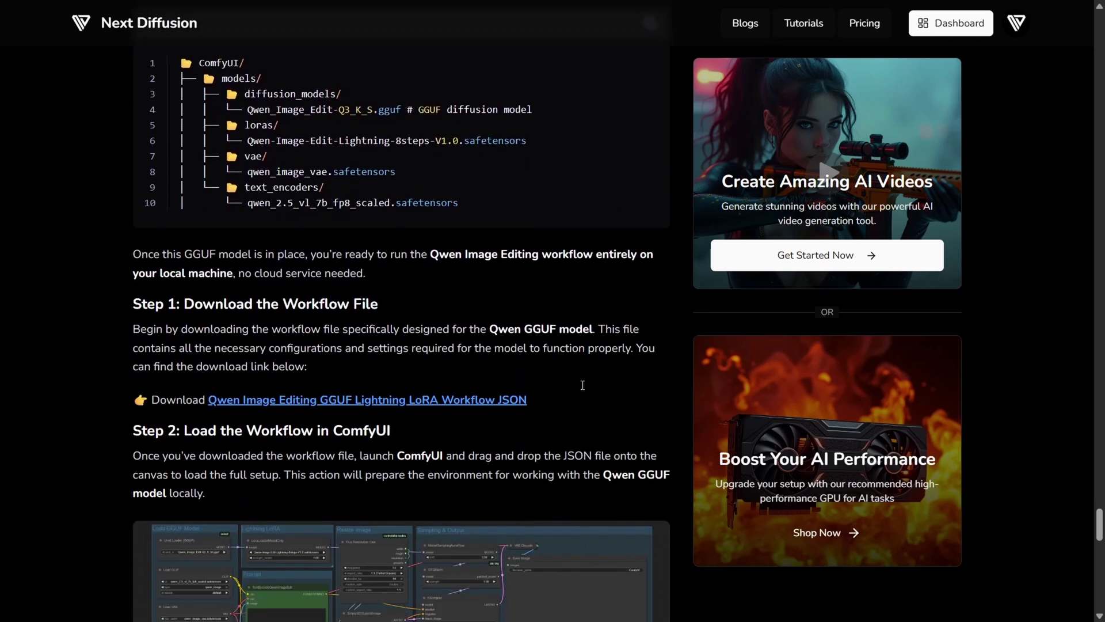
pyautogui.scroll(-3, 583, 385)
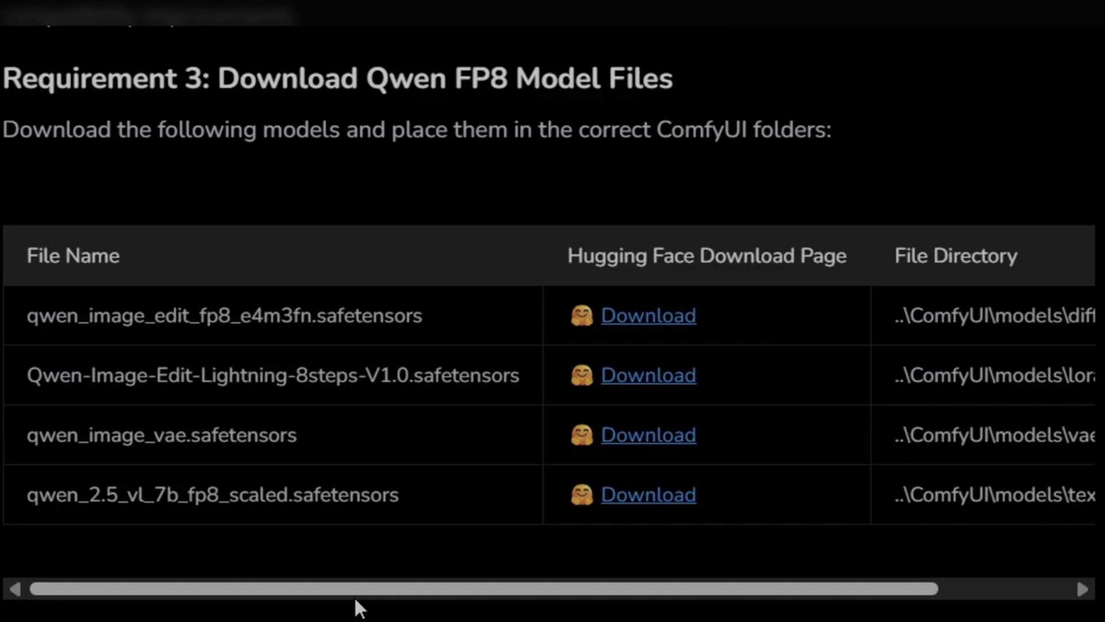
pyautogui.moveTo(355, 600); pyautogui.dragTo(262, 602)
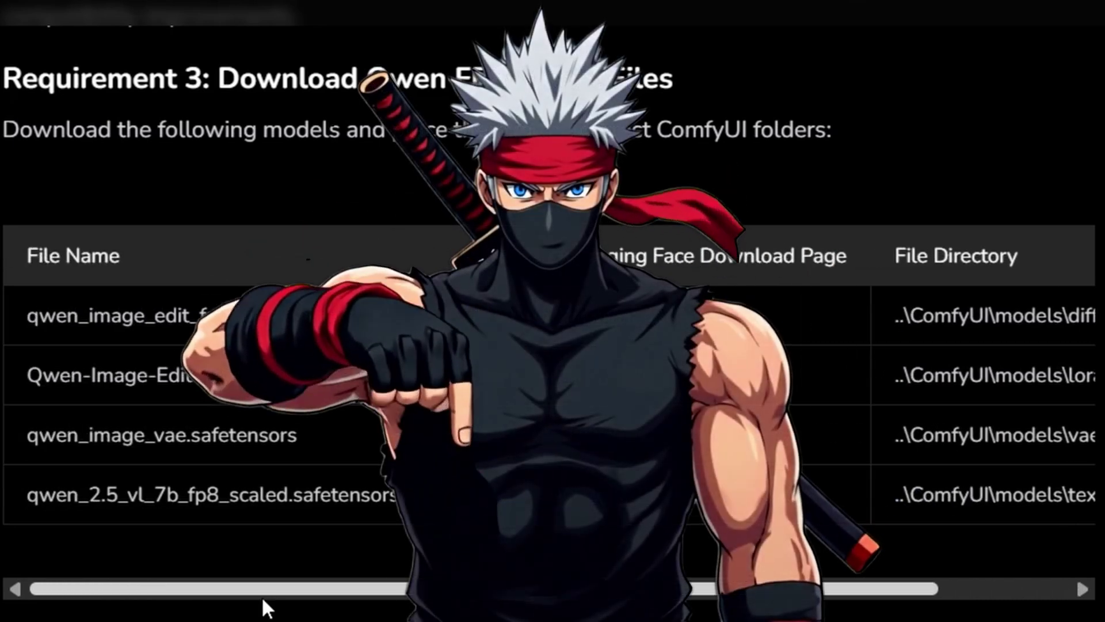
pyautogui.scroll(-10, 261, 602)
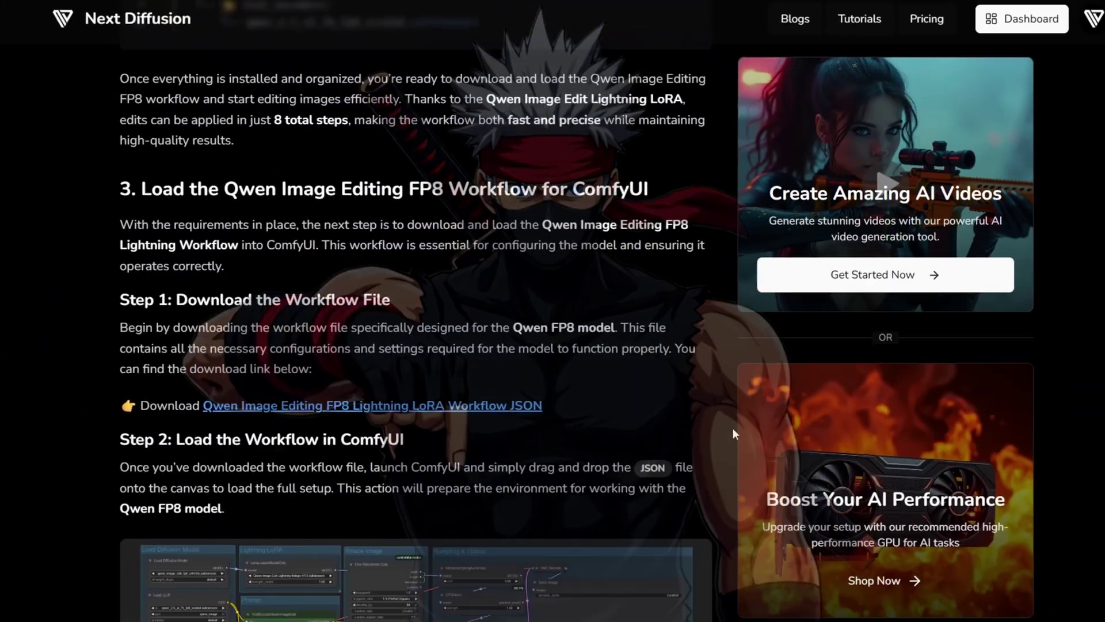
pyautogui.scroll(-5, 733, 427)
pyautogui.scroll(1, 689, 393)
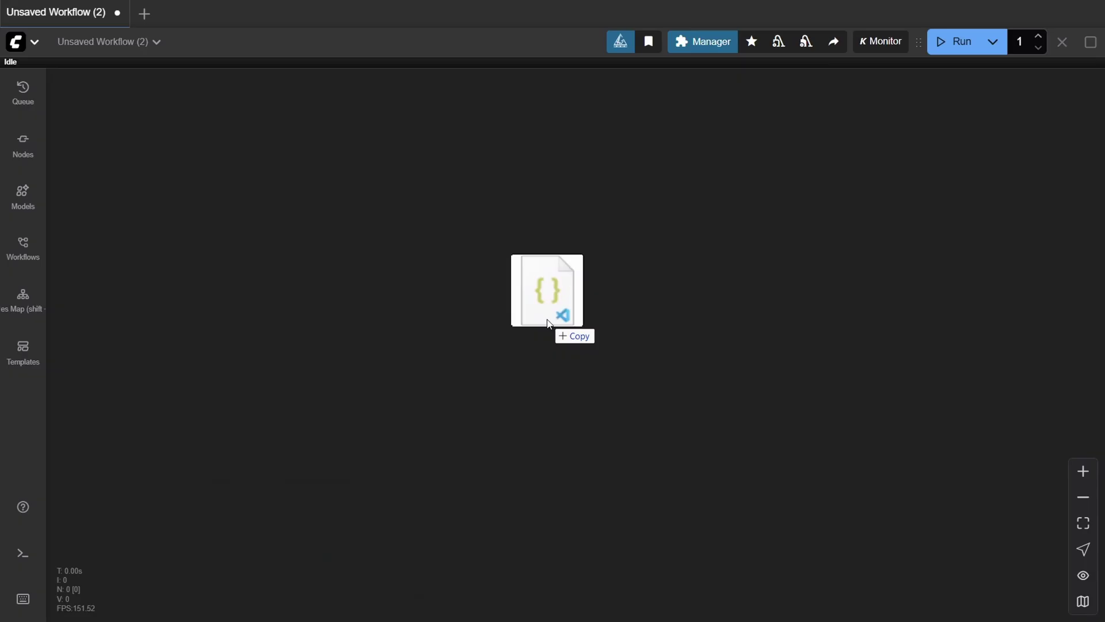
# Load the Qwen Image Editing FP8 Lightning LoRA workflow and list its missing custom nodes in Manager.
pyautogui.moveTo(547, 319); pyautogui.dragTo(547, 319)
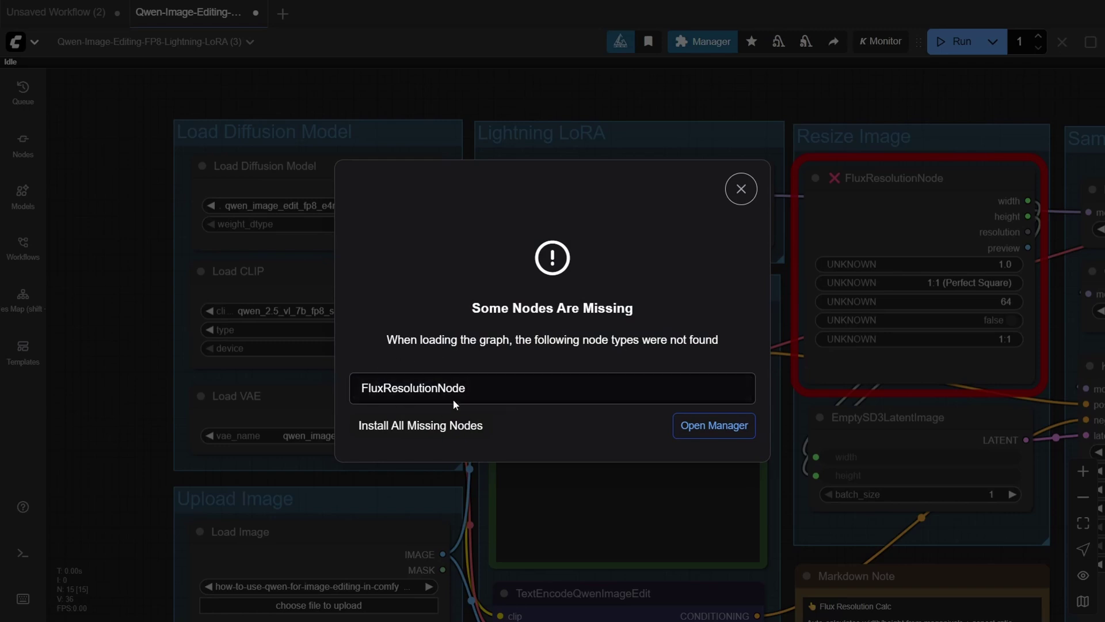
pyautogui.click(741, 190)
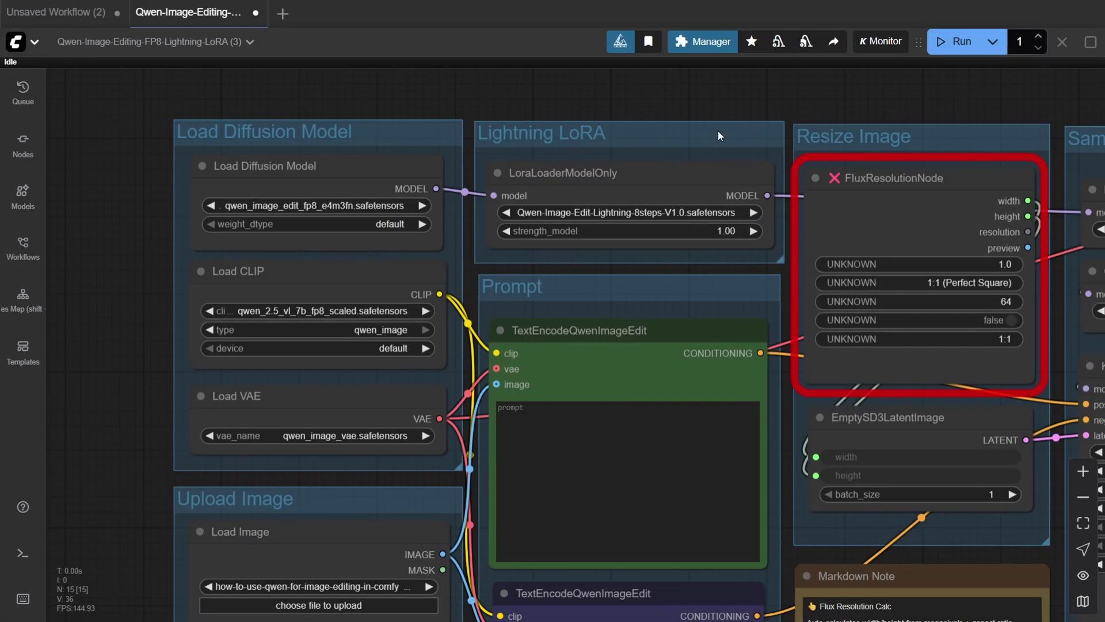
pyautogui.click(712, 52)
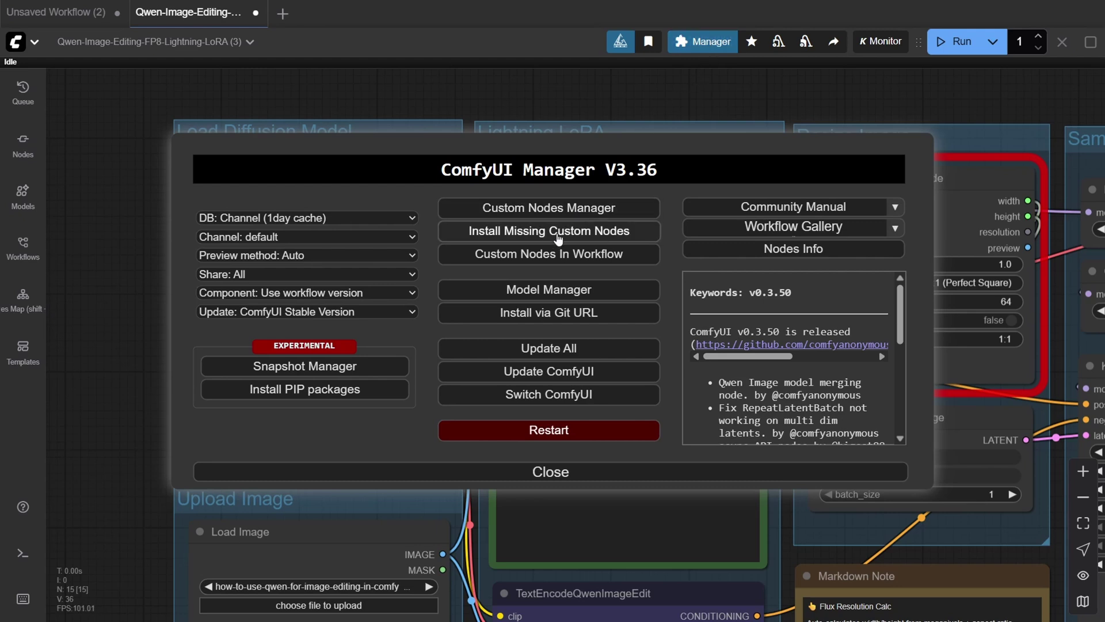
pyautogui.click(558, 231)
# Install ControlAltAI_Nodes, then restart the ComfyUI server and refresh the page.
pyautogui.click(145, 171)
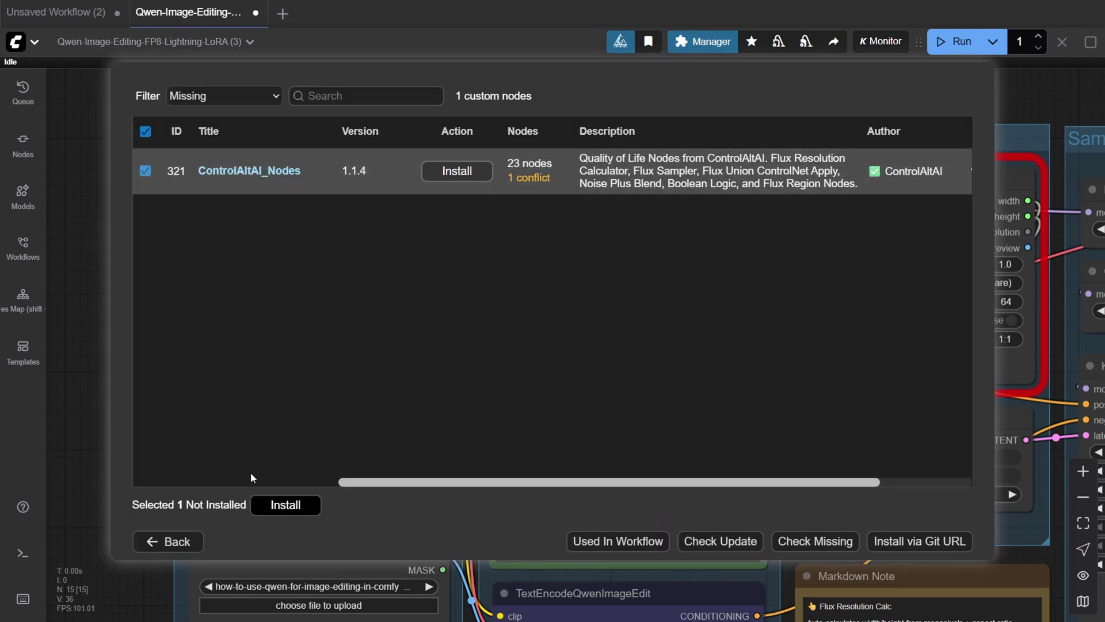
pyautogui.click(299, 513)
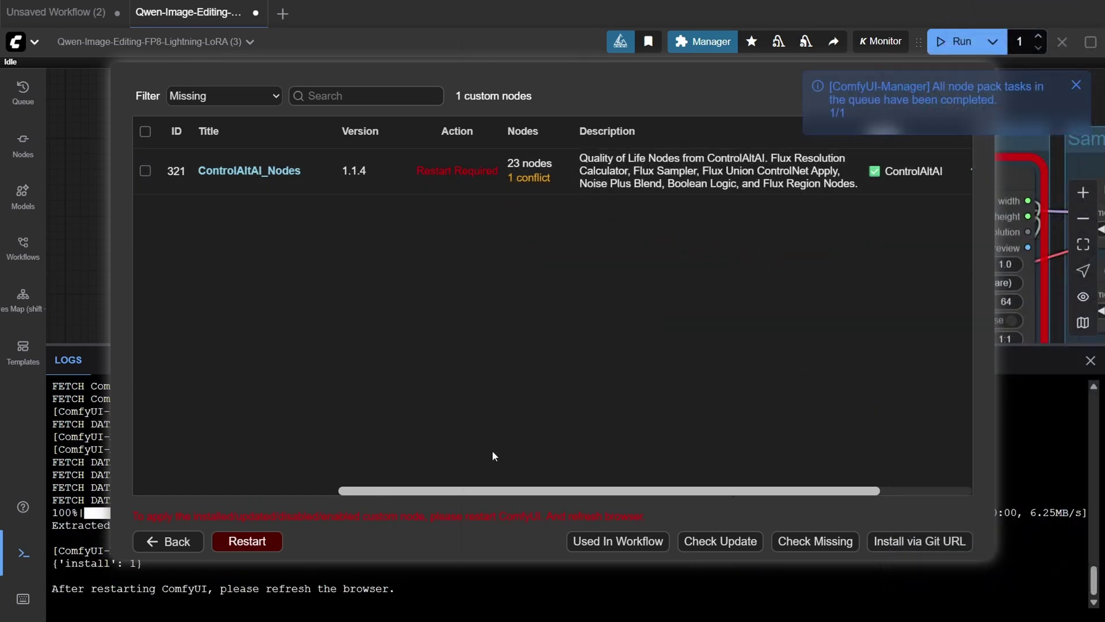
pyautogui.click(248, 543)
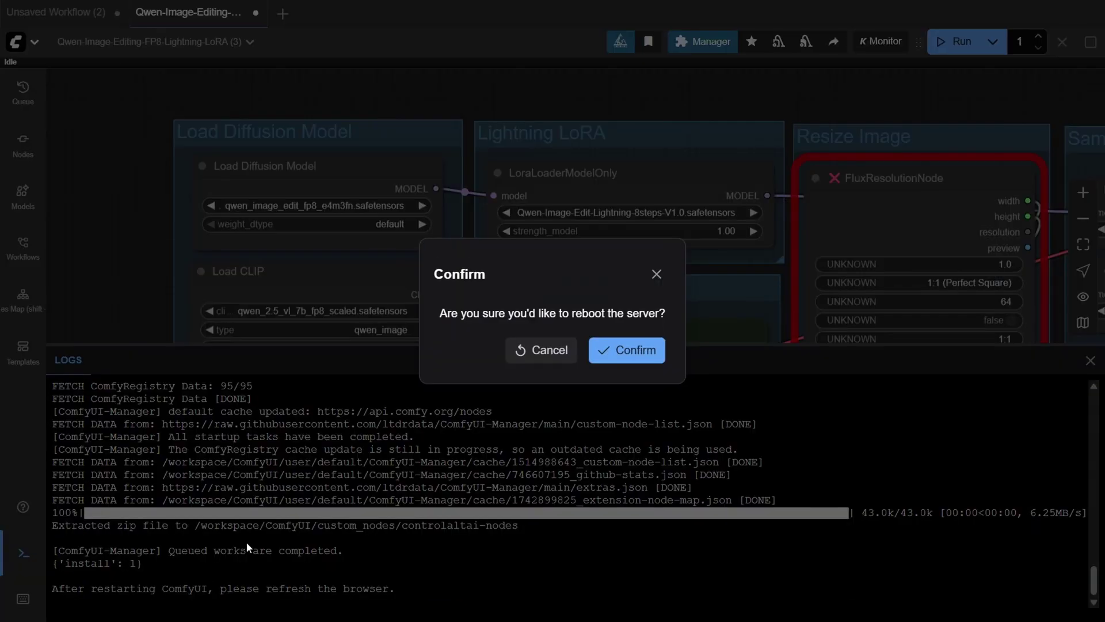
pyautogui.click(635, 350)
pyautogui.press('Return')
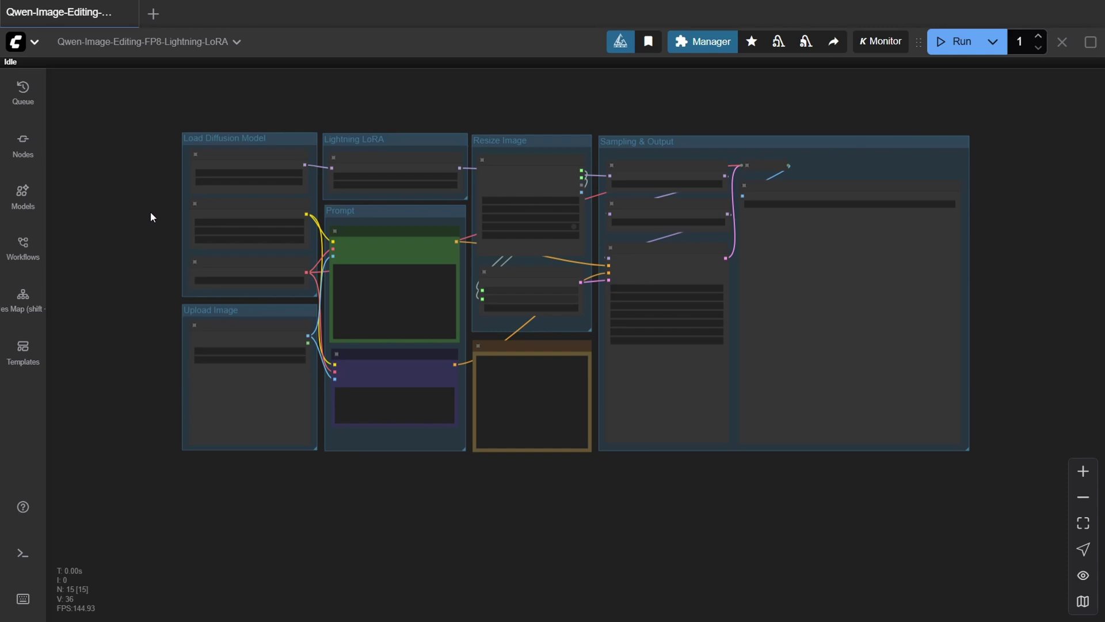
# Keep the Qwen diffusion model and Qwen-Image-Edit-Lightning-8steps-V1.0 LoRA, and load the pink-haired portrait as input.
pyautogui.scroll(5, 150, 212)
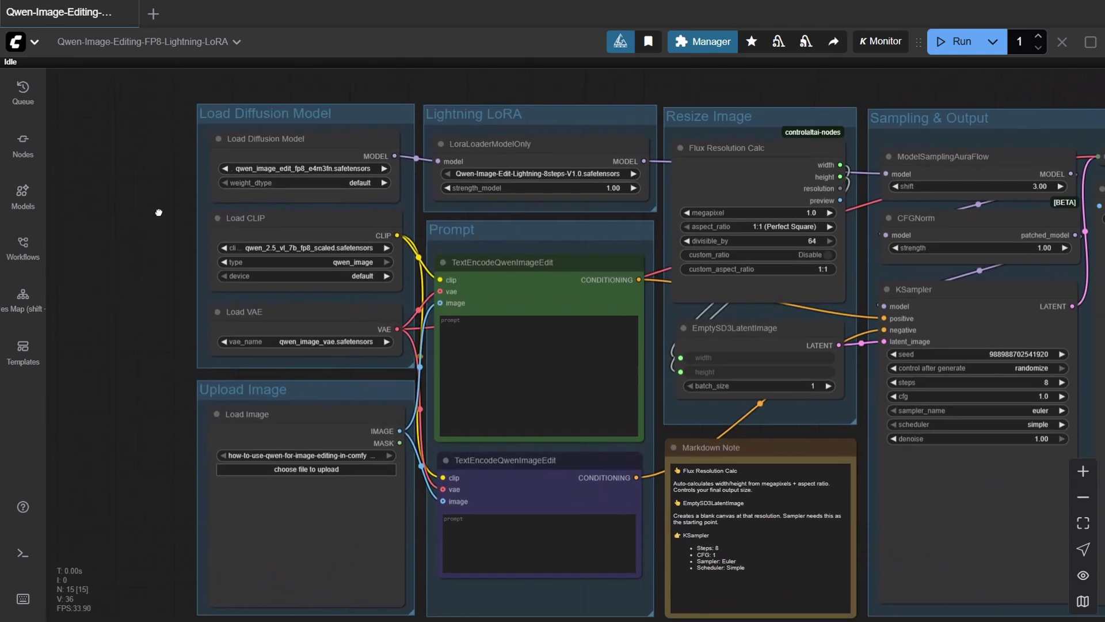
pyautogui.moveTo(159, 212); pyautogui.dragTo(133, 201)
pyautogui.click(306, 156)
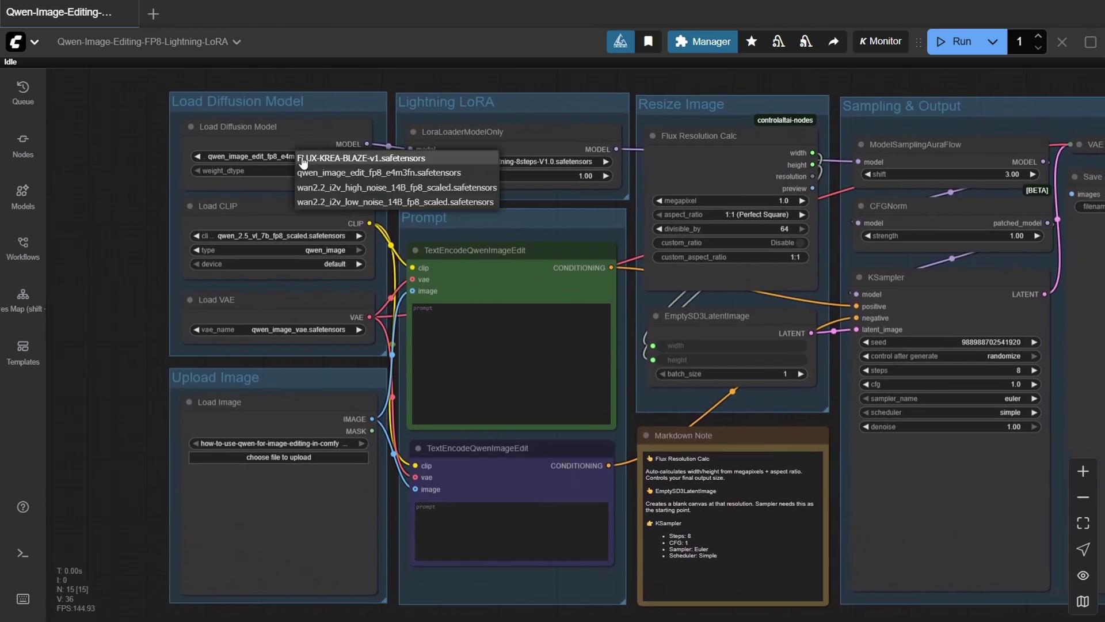
pyautogui.click(344, 171)
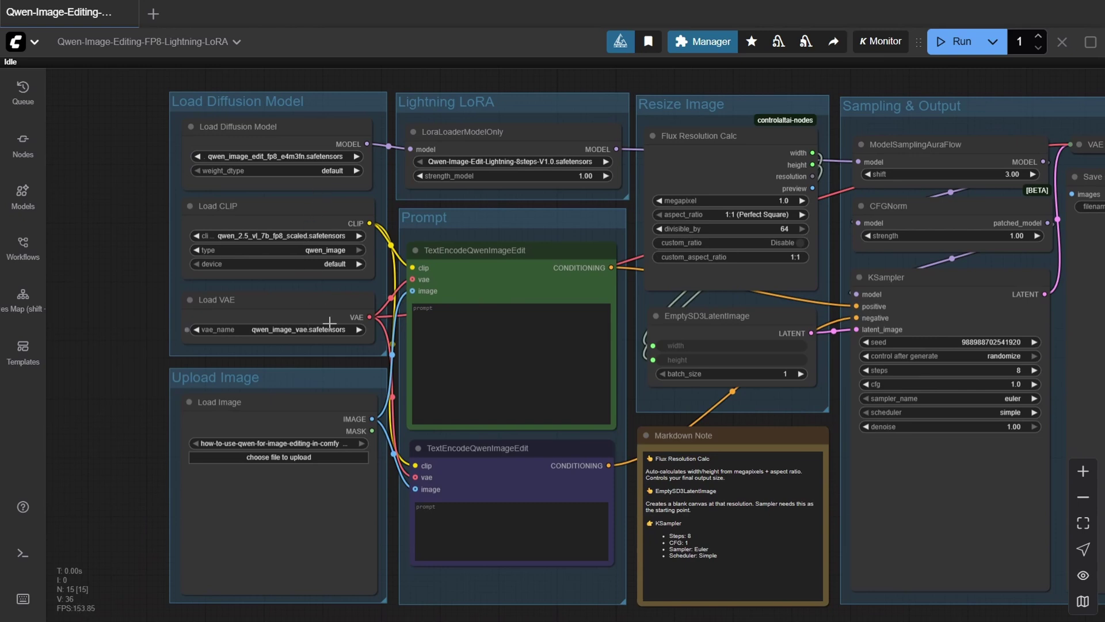
pyautogui.click(513, 162)
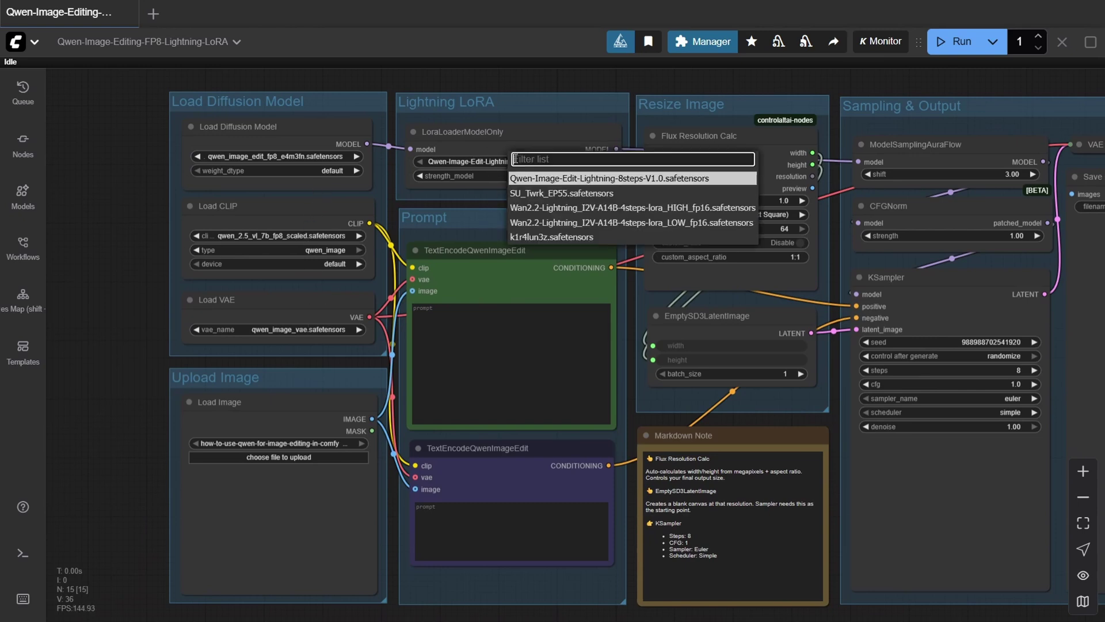
pyautogui.click(551, 178)
pyautogui.moveTo(271, 550); pyautogui.dragTo(270, 546)
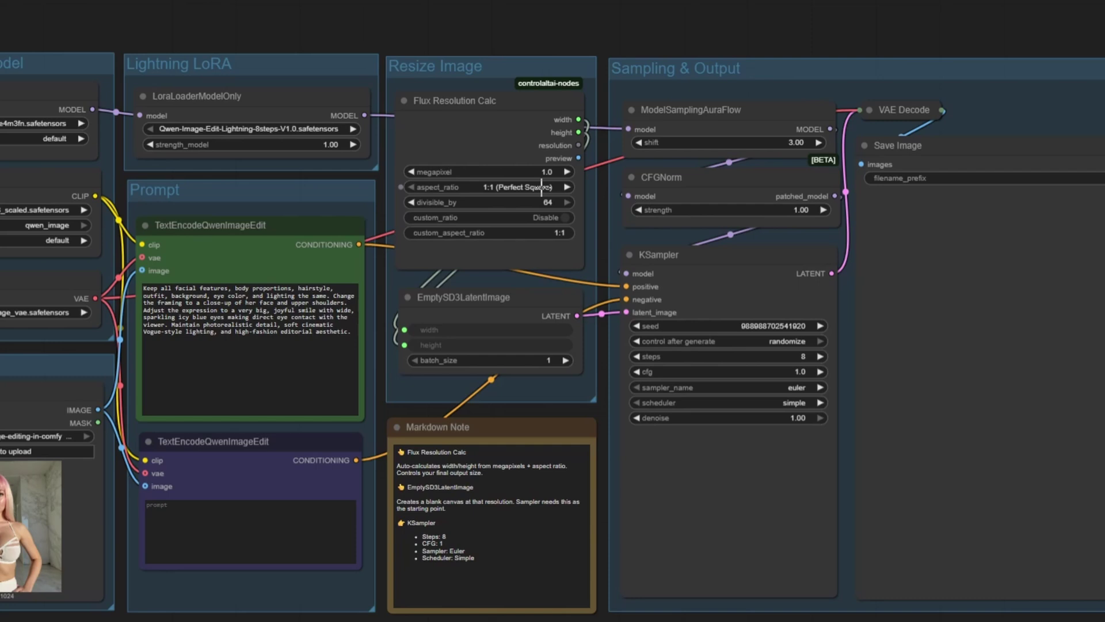
pyautogui.click(533, 167)
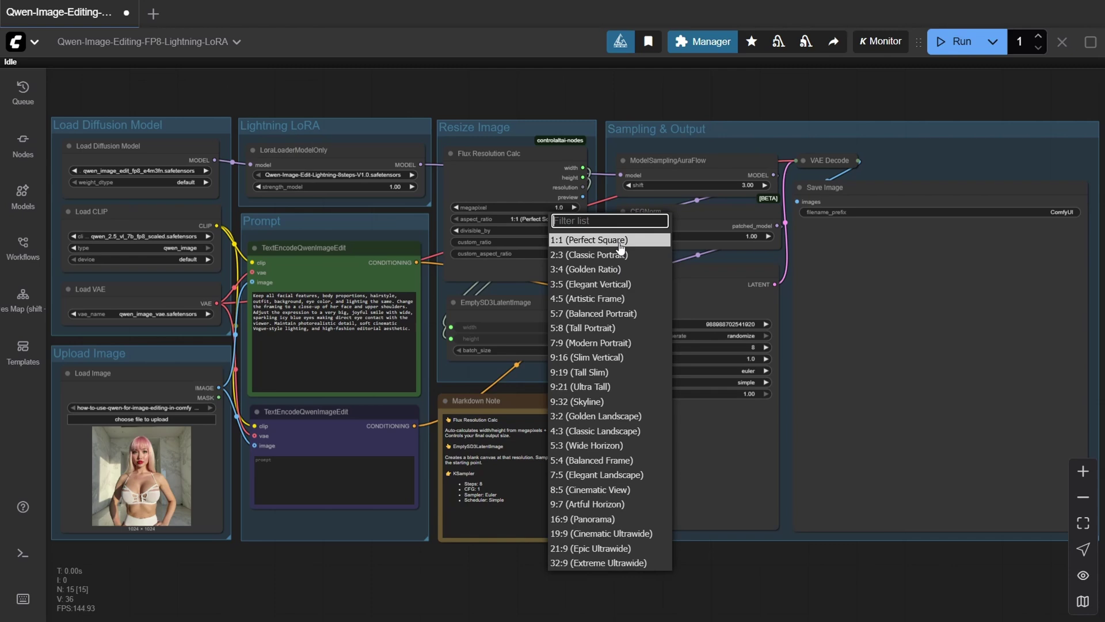
pyautogui.click(586, 244)
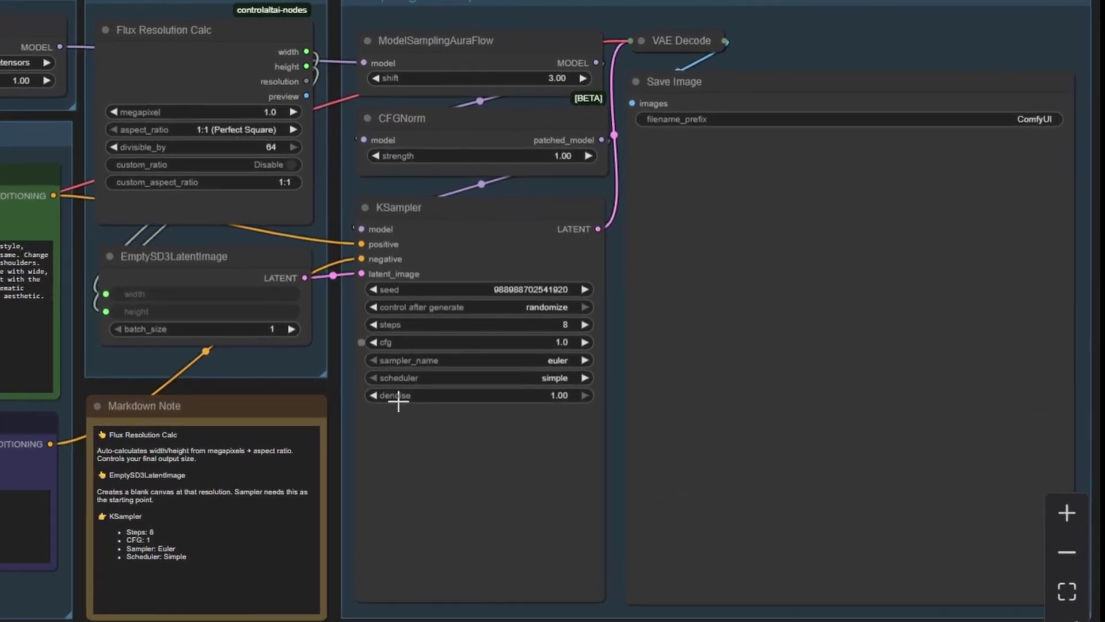
pyautogui.click(565, 324)
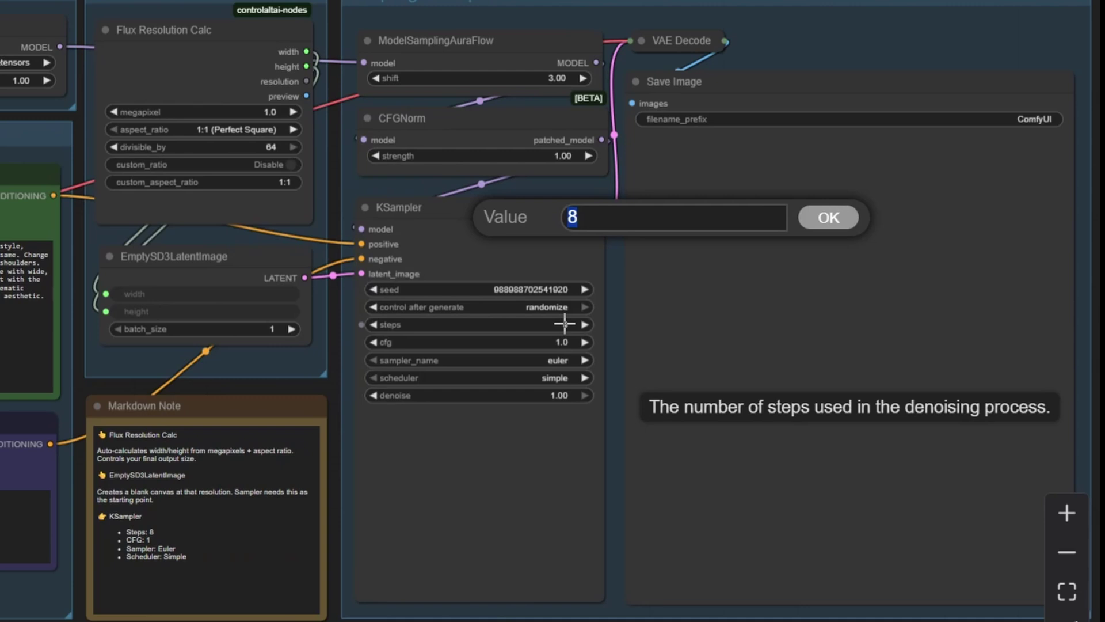
pyautogui.click(560, 342)
pyautogui.click(548, 403)
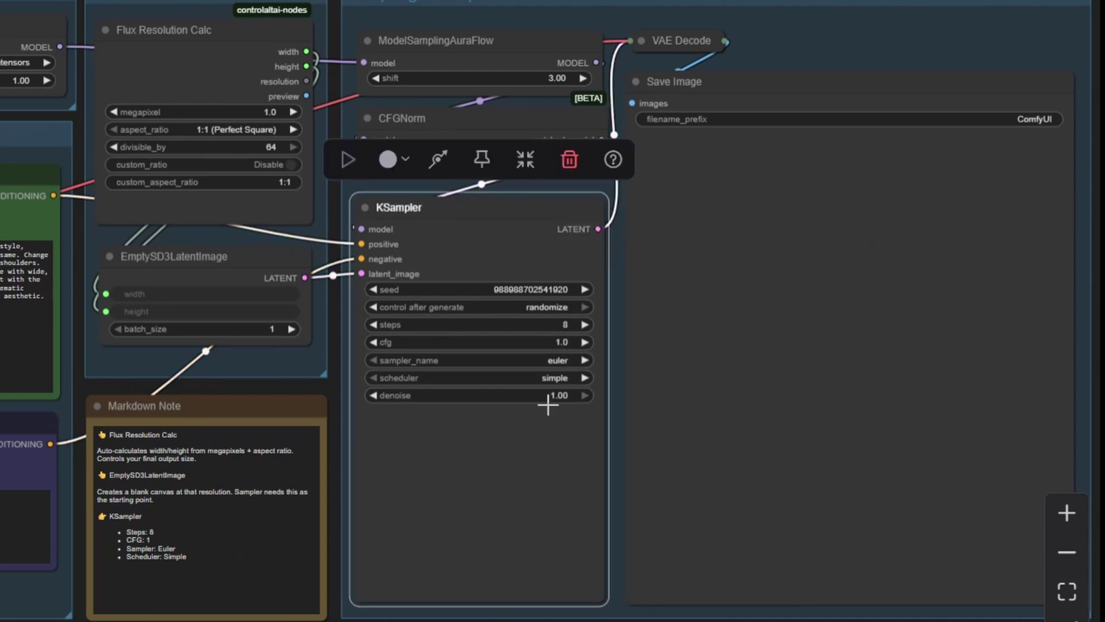
pyautogui.click(561, 378)
pyautogui.click(595, 413)
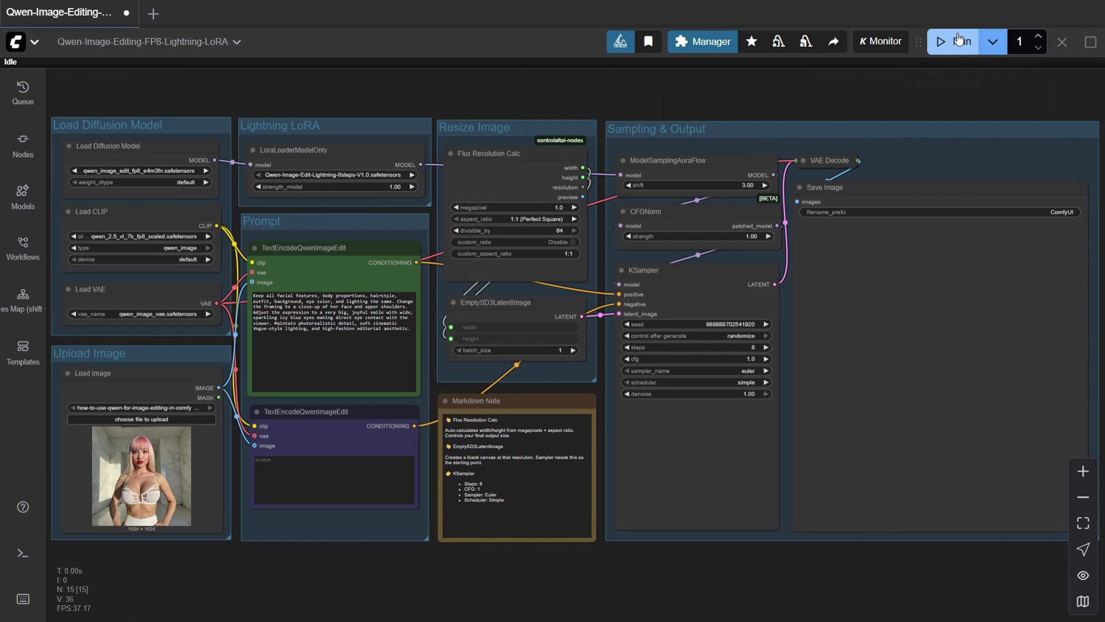
# Generate the close-up smiling edit and inspect the finished 1024×1024 image at full size.
pyautogui.click(959, 41)
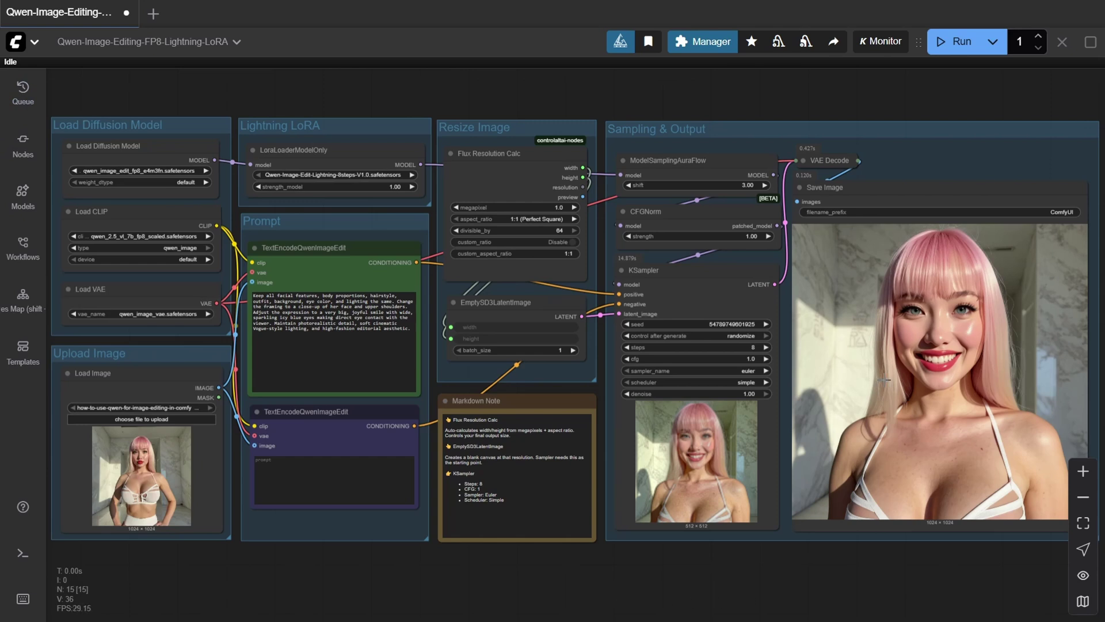
pyautogui.click(23, 90)
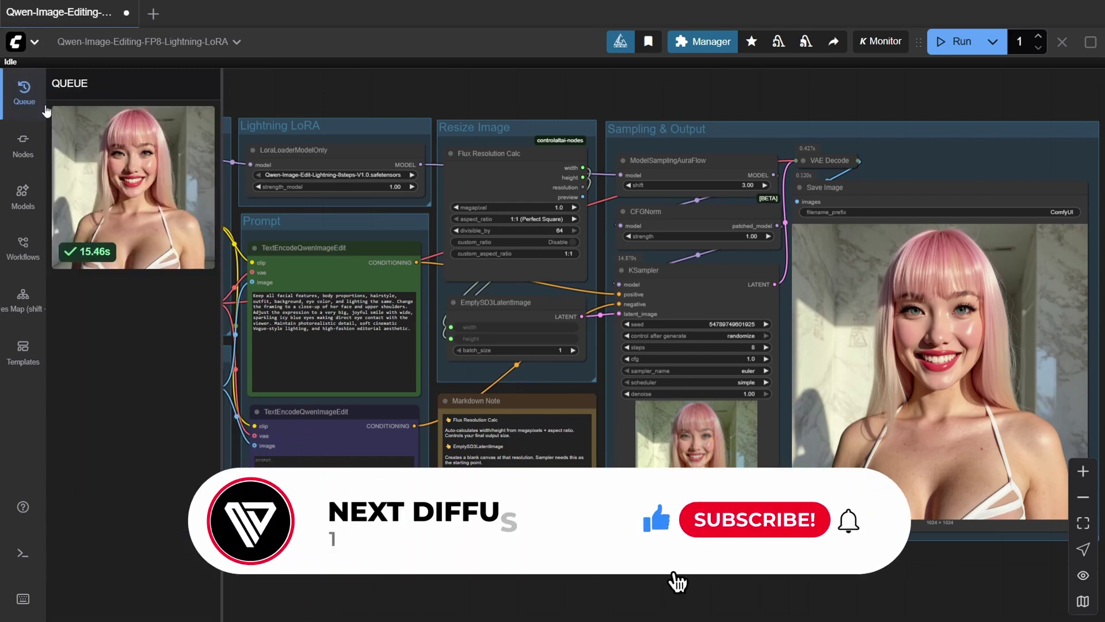
pyautogui.click(162, 189)
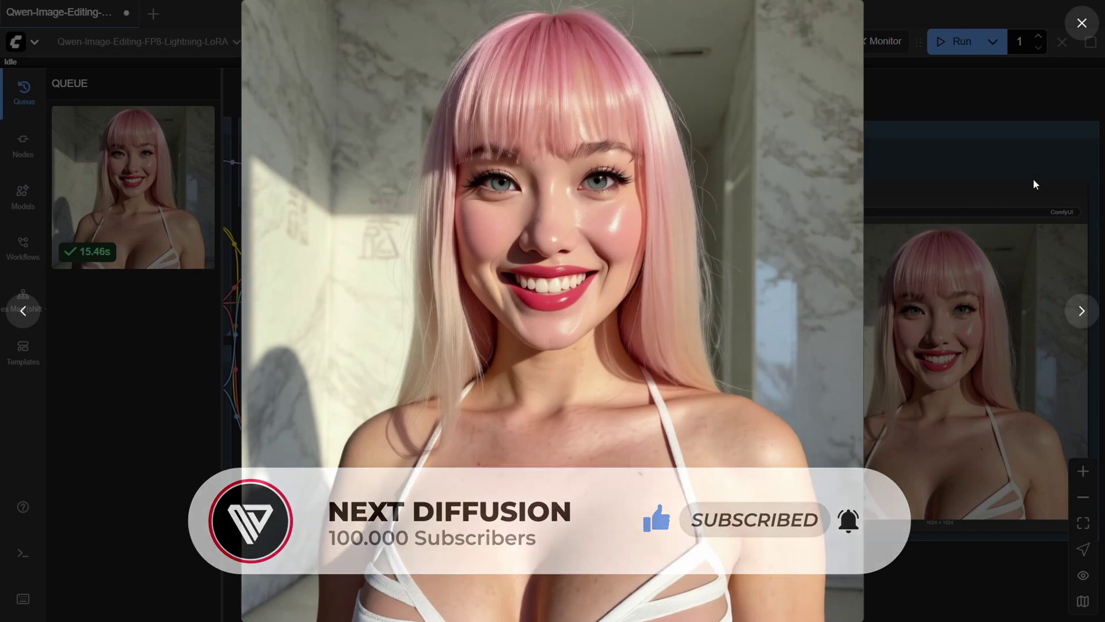
pyautogui.click(1083, 37)
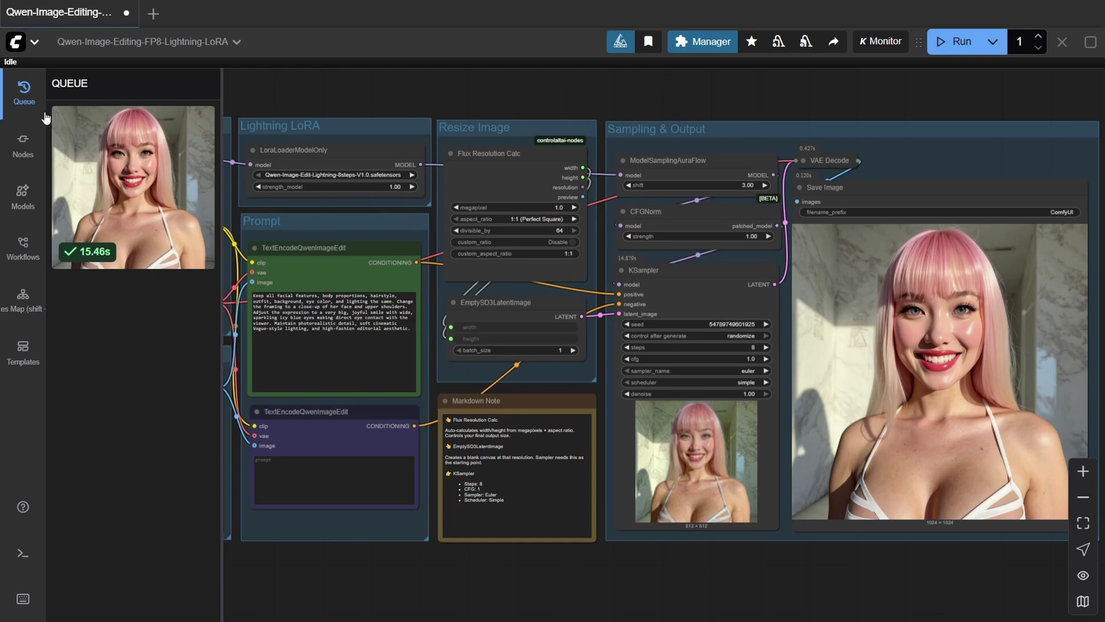
pyautogui.click(27, 103)
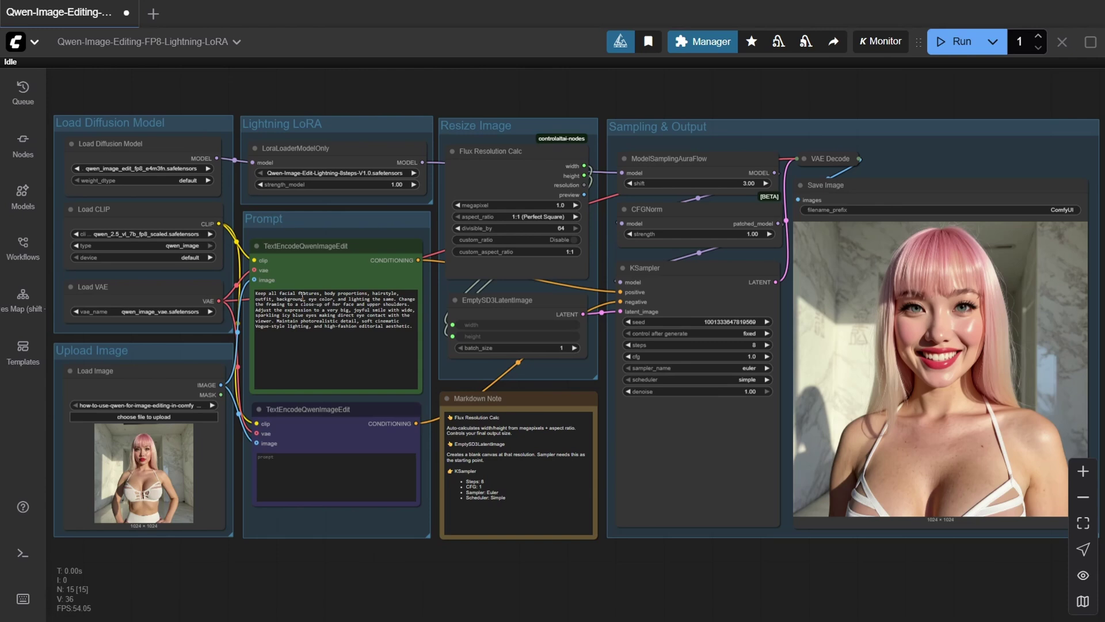
# Replace the prompt with the deep burgundy velvet trench coat request and run the generation.
pyautogui.click(302, 297)
pyautogui.hotkey('ctrl', 'a')
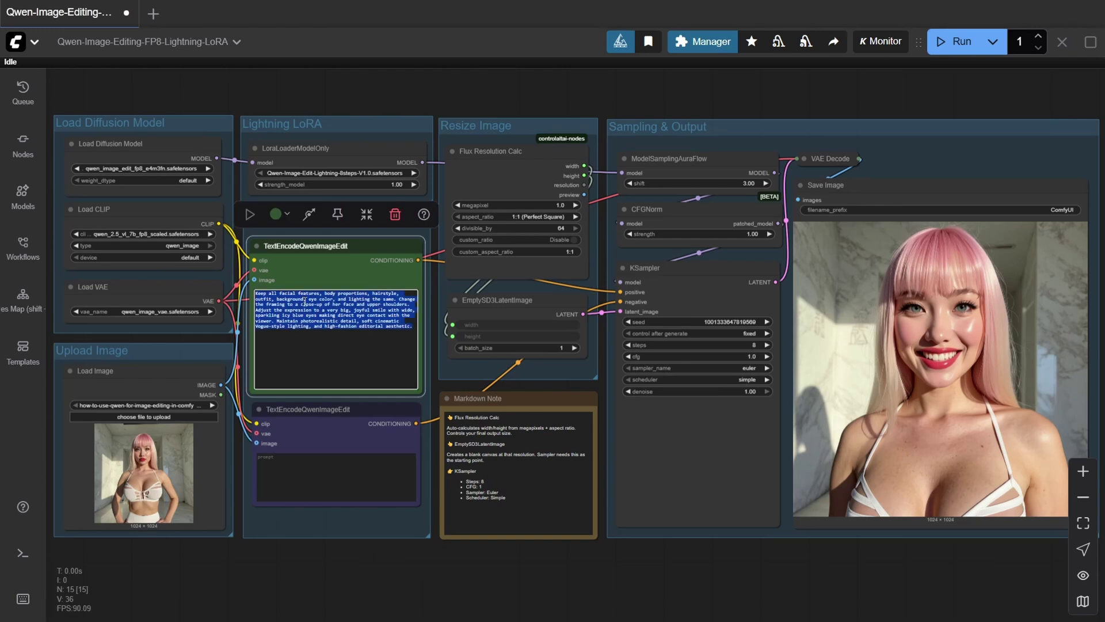
pyautogui.write('Keep all facial features, body proportions, pose, hairstyle, background, eye color, and lighting the same. Change the outfit to a deep burgundy velvet trench with samurai-inspired cuts, a plunging neckline, and gold detailing. The coat drapes dramatically while accentuating her figure, blending warrior power with sensual elegance. Maintain photorealistic detail and cinematic high-fashion lighting.')
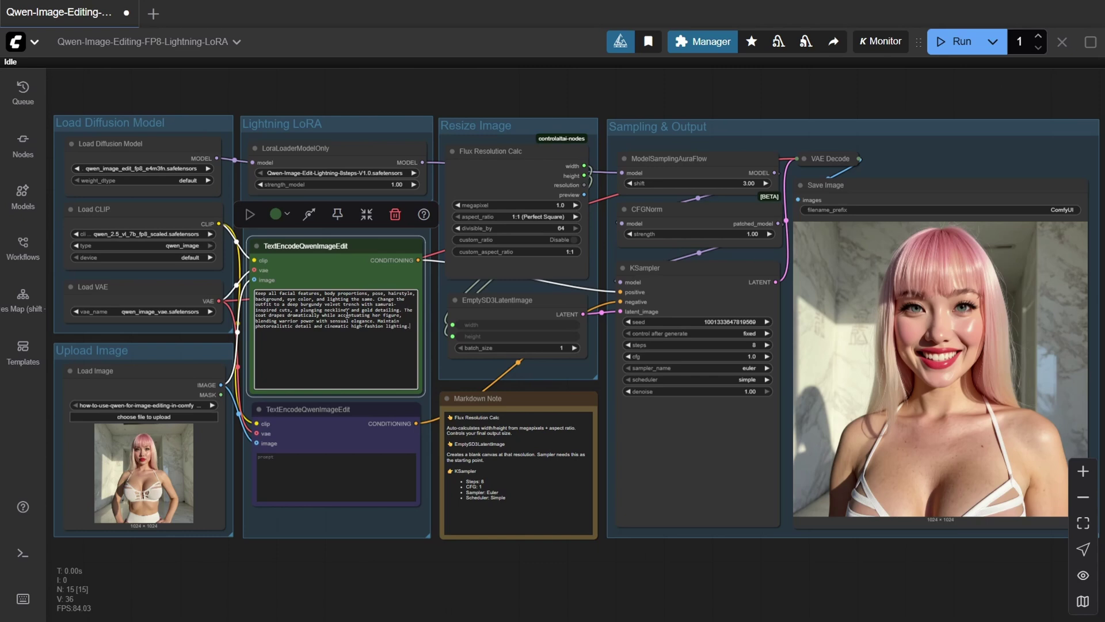
pyautogui.hotkey('ctrl', 'g')
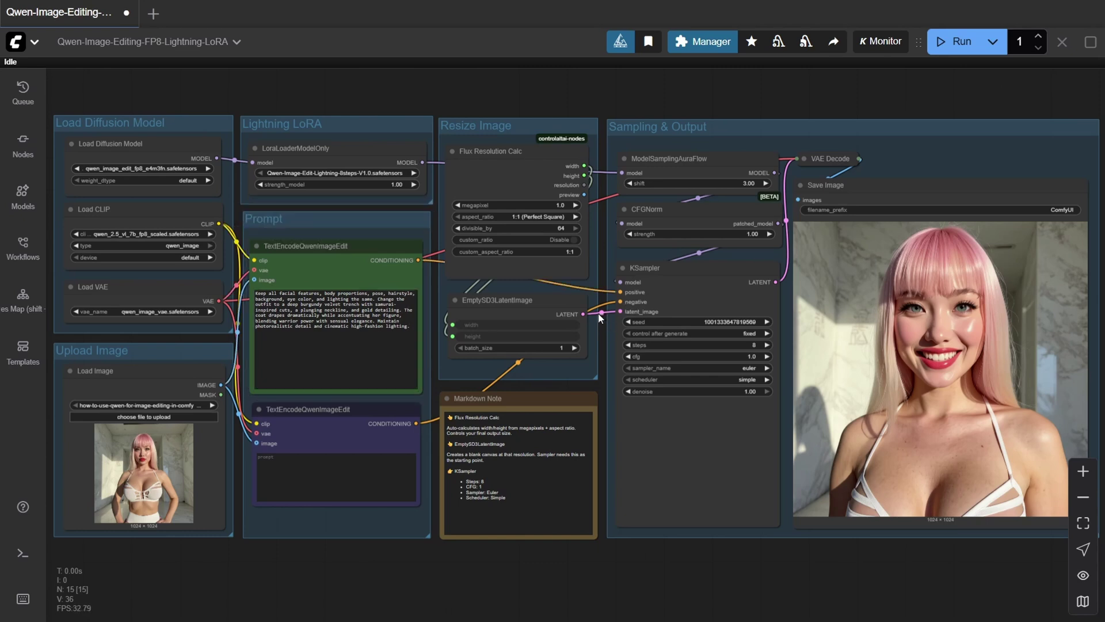
pyautogui.click(955, 43)
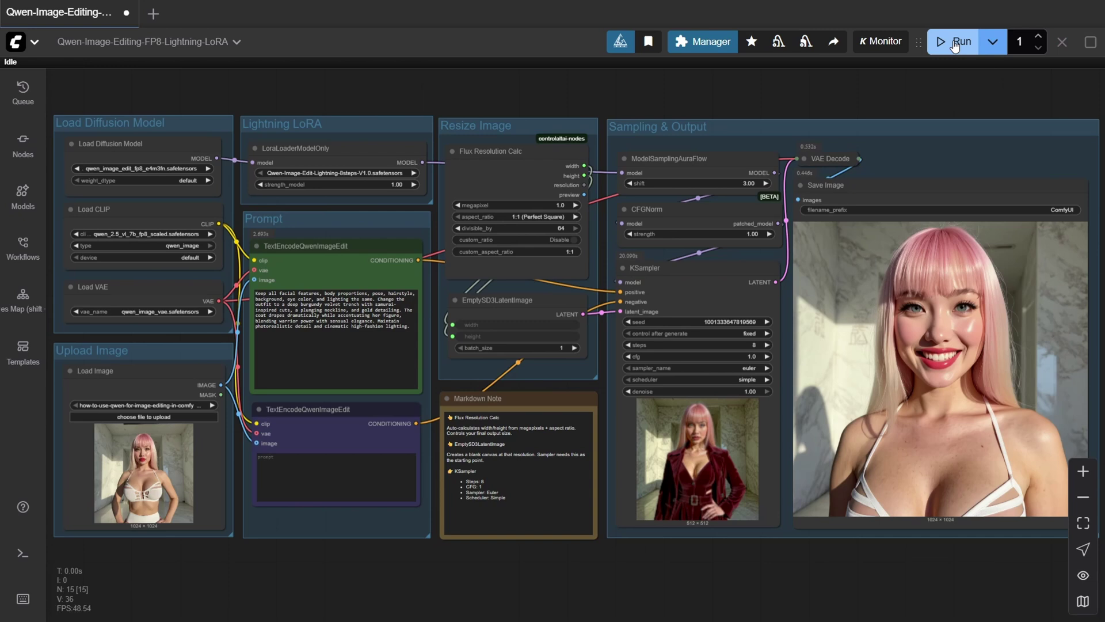